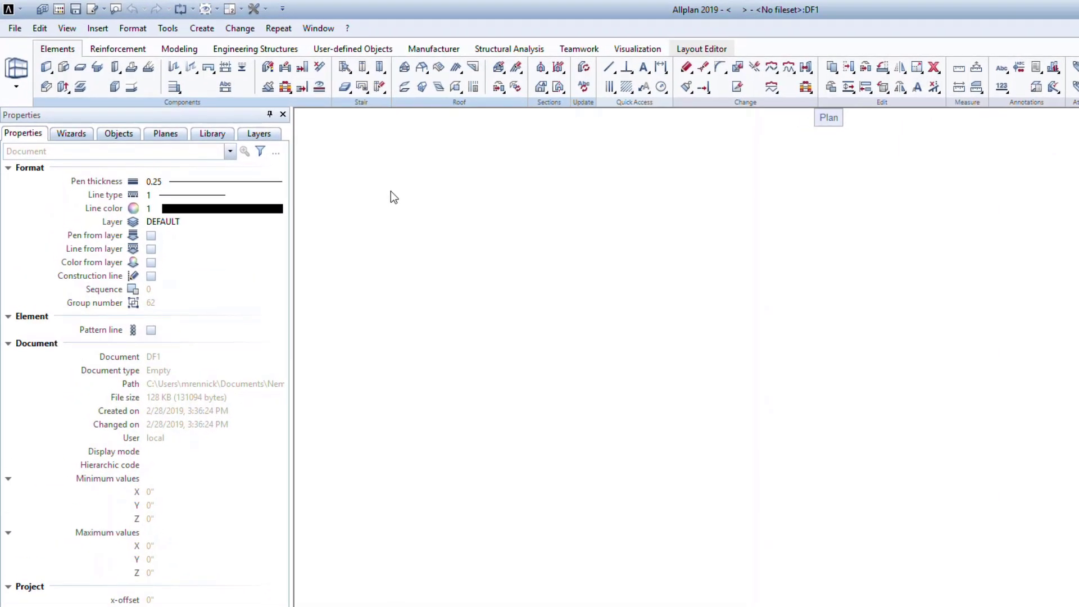
Create a new project named 'Quick Start Project' from the USA Quick Start Guide template.
click(43, 13)
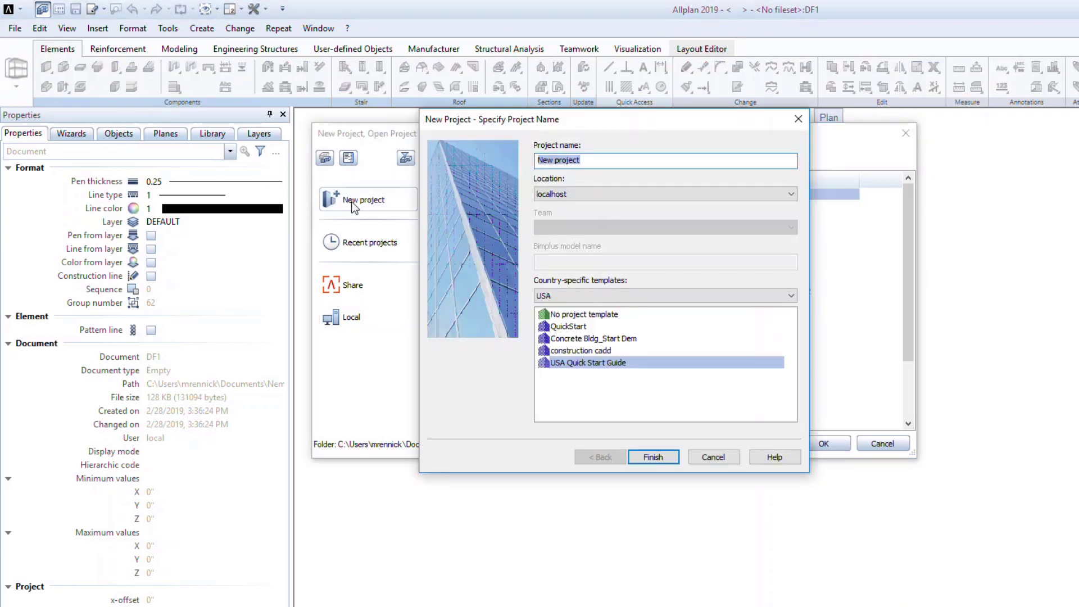
text(Quick Start Project)
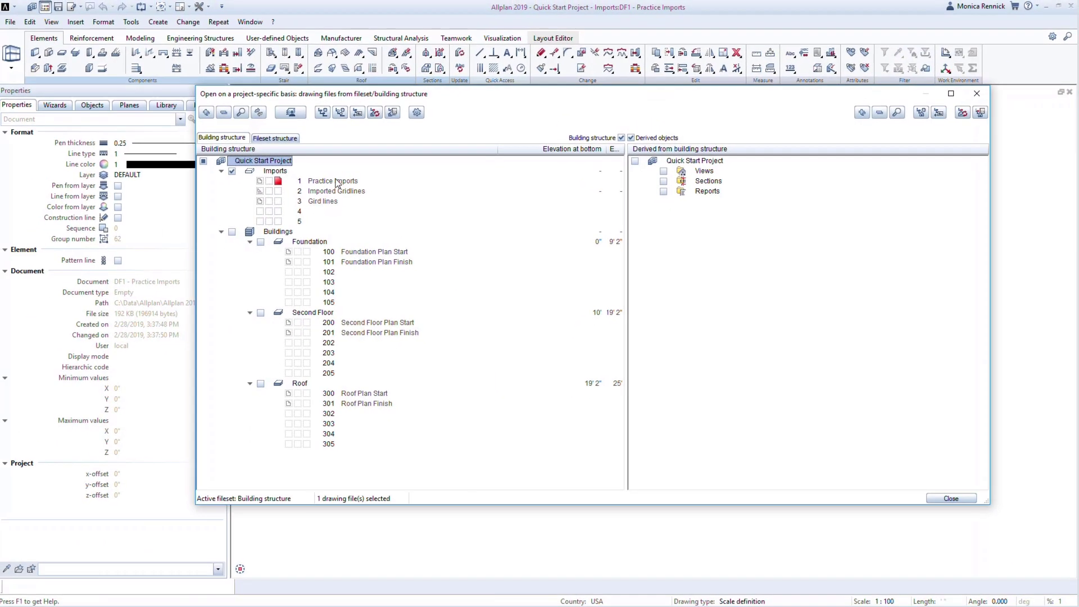
Open drawing file 1 Practice Imports under Imports.
double_click(336, 181)
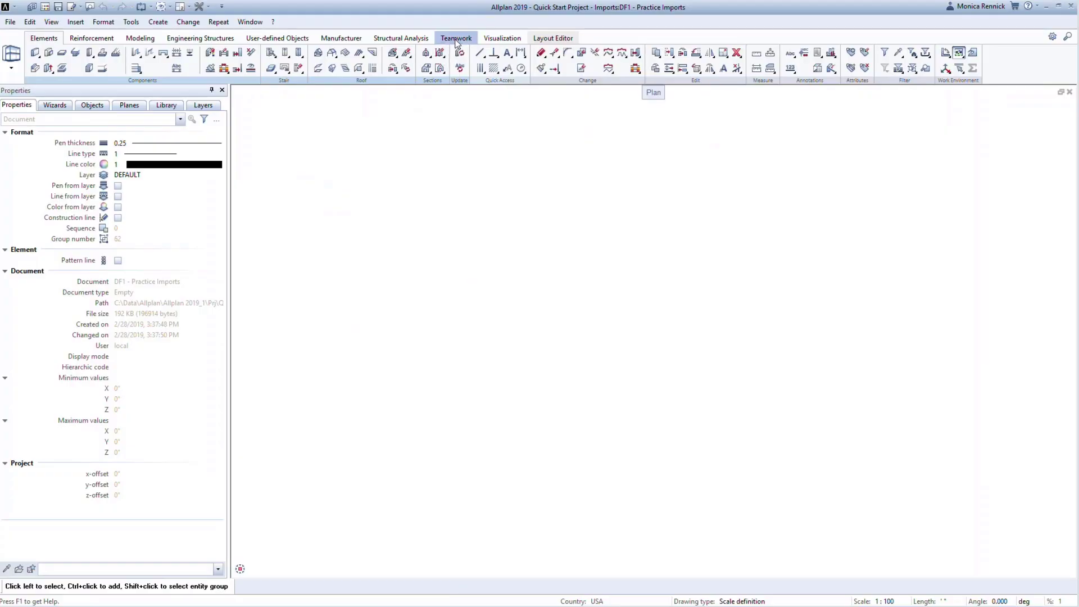
click(456, 40)
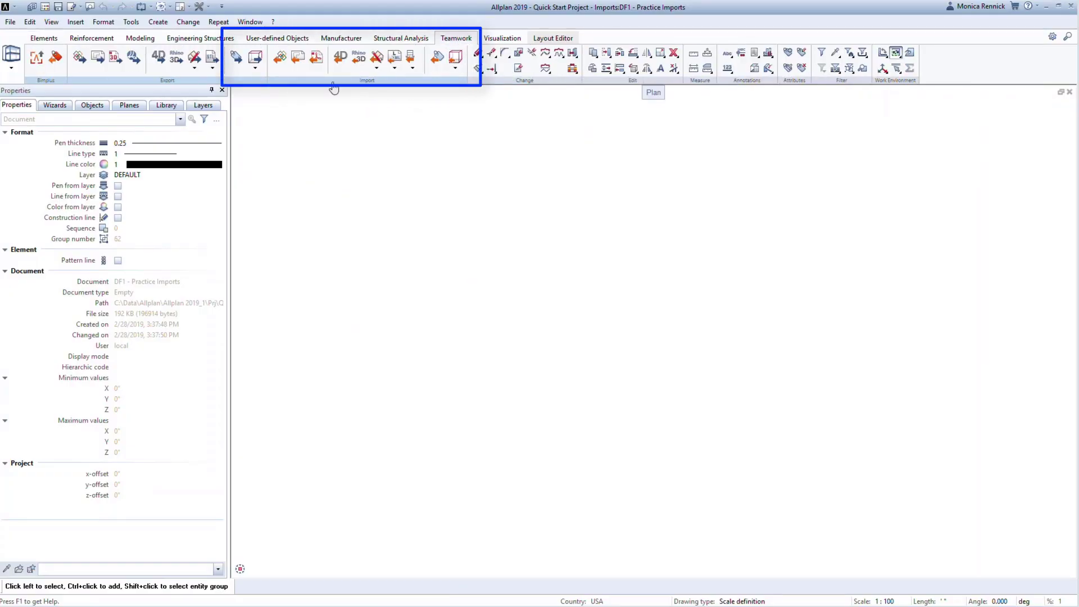
click(11, 22)
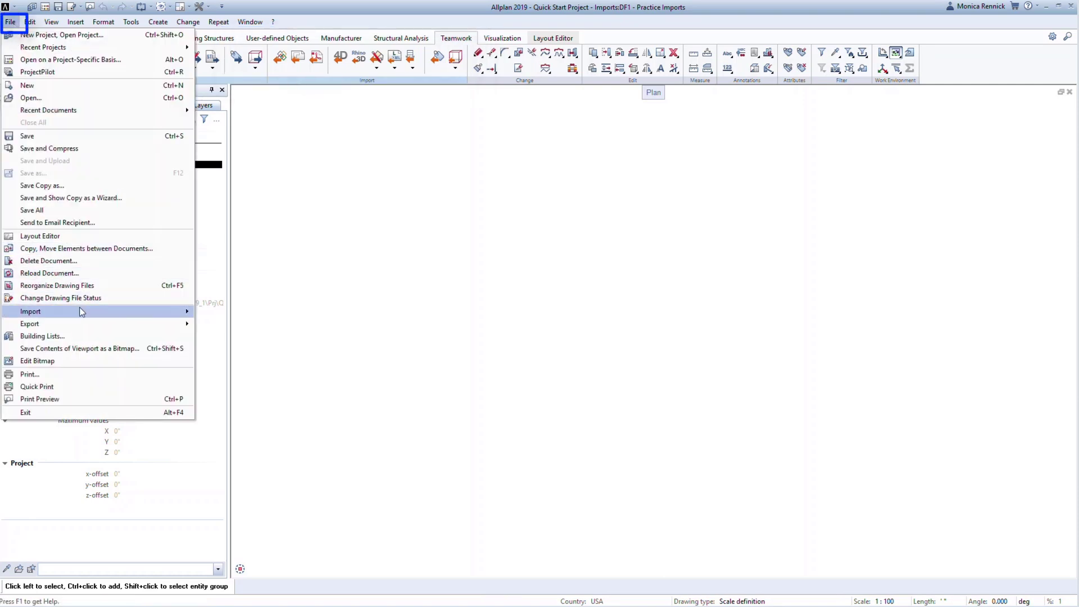
mouse_move(85, 312)
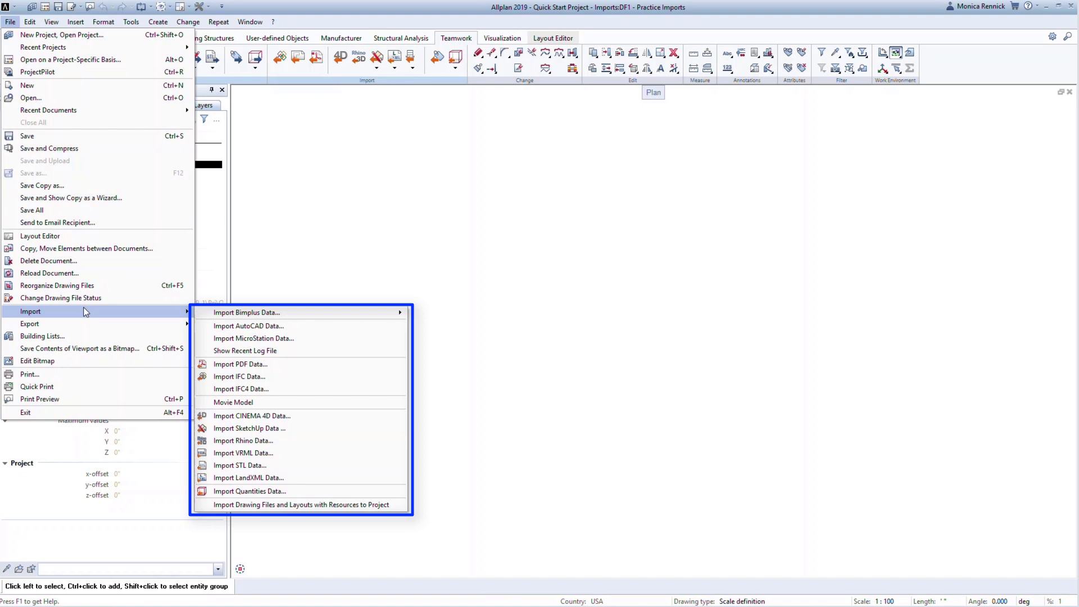
key(Escape)
key(Escape)
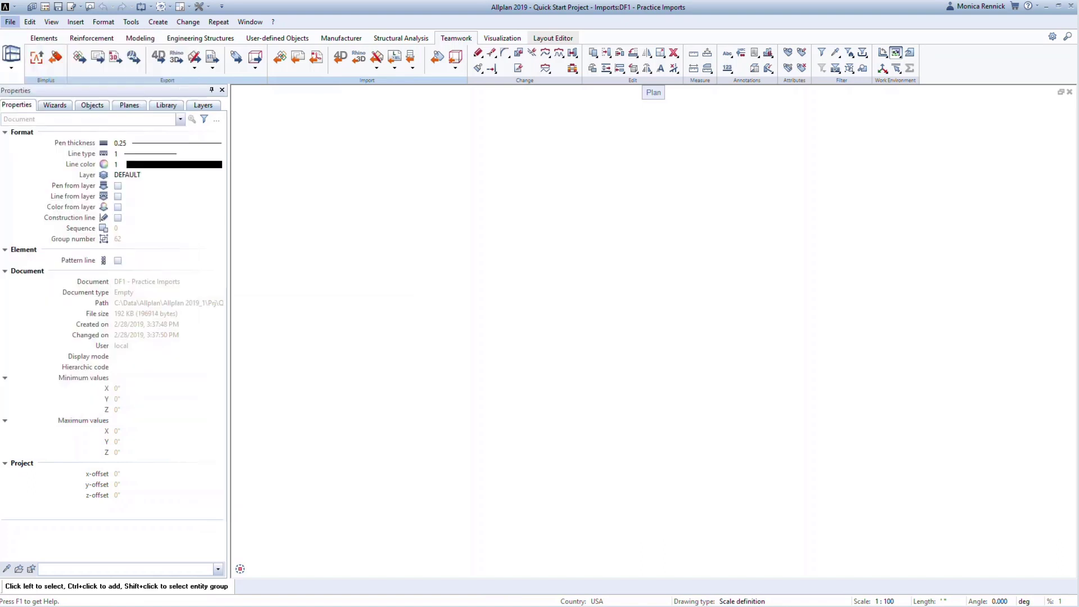
key(Escape)
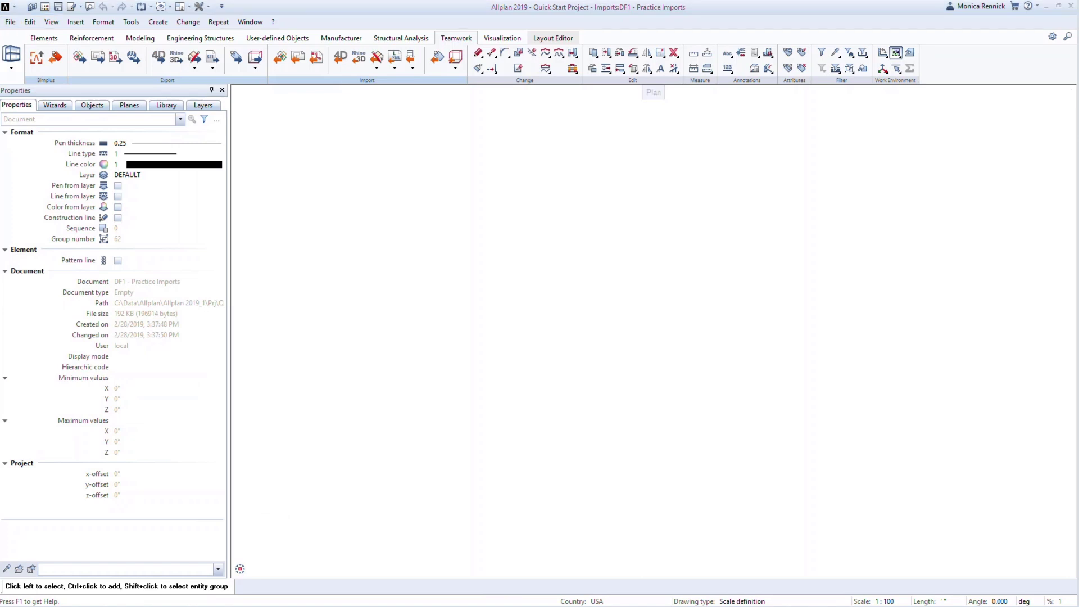
Drag PDF project example.pdf from the USA QuickStart folder into the Allplan drawing.
key(alt+Tab)
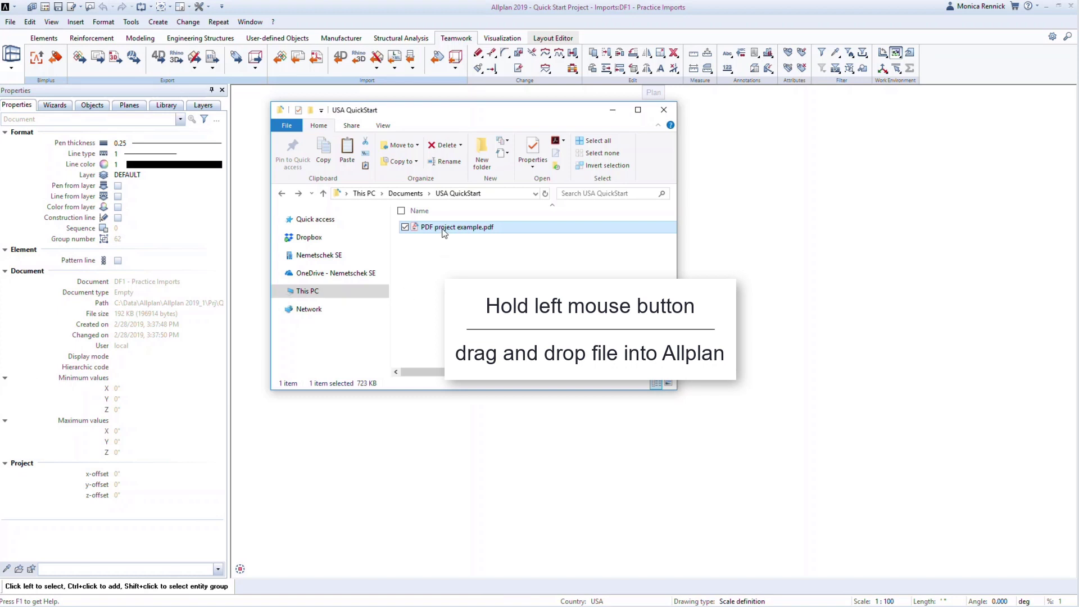
drag(444, 231, 736, 287)
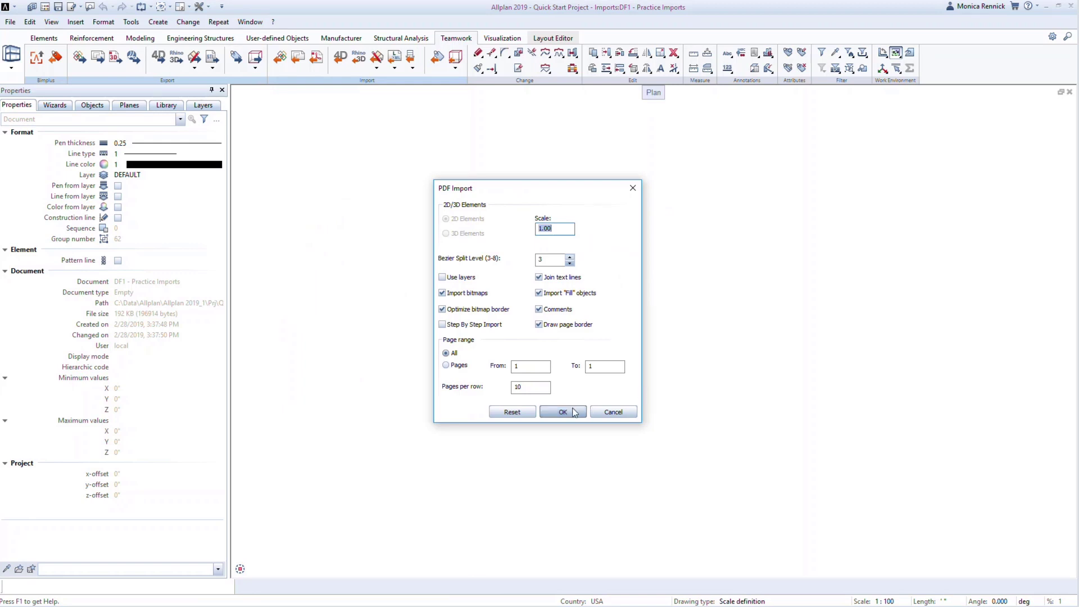
Import the PDF floor plan at scale 1.00 with all pages.
click(574, 413)
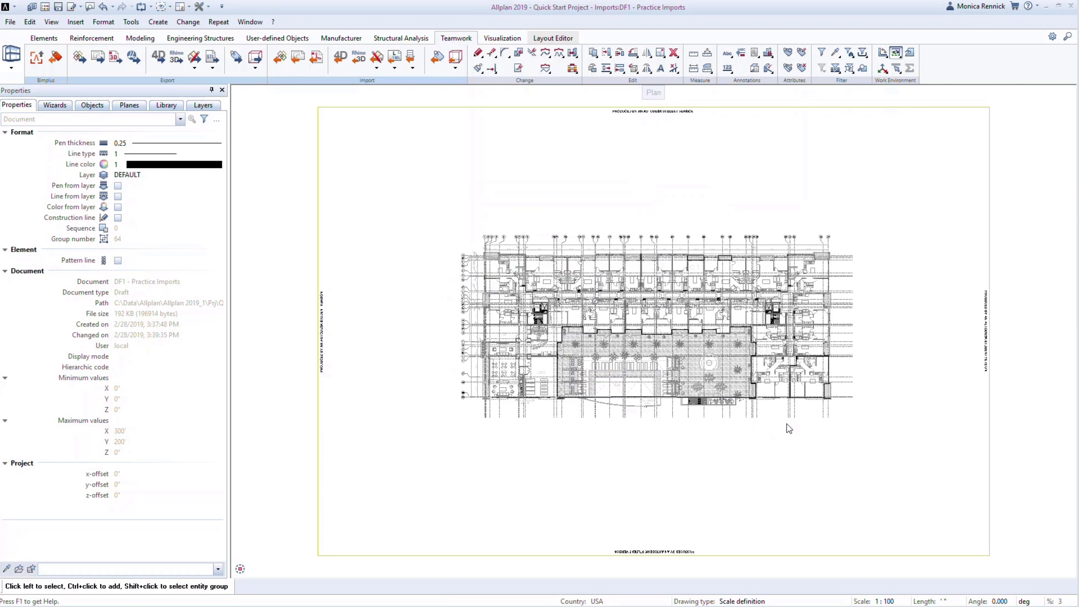
scroll(542, 313, up, 2)
scroll(543, 314, up, 2)
scroll(544, 313, down, 5)
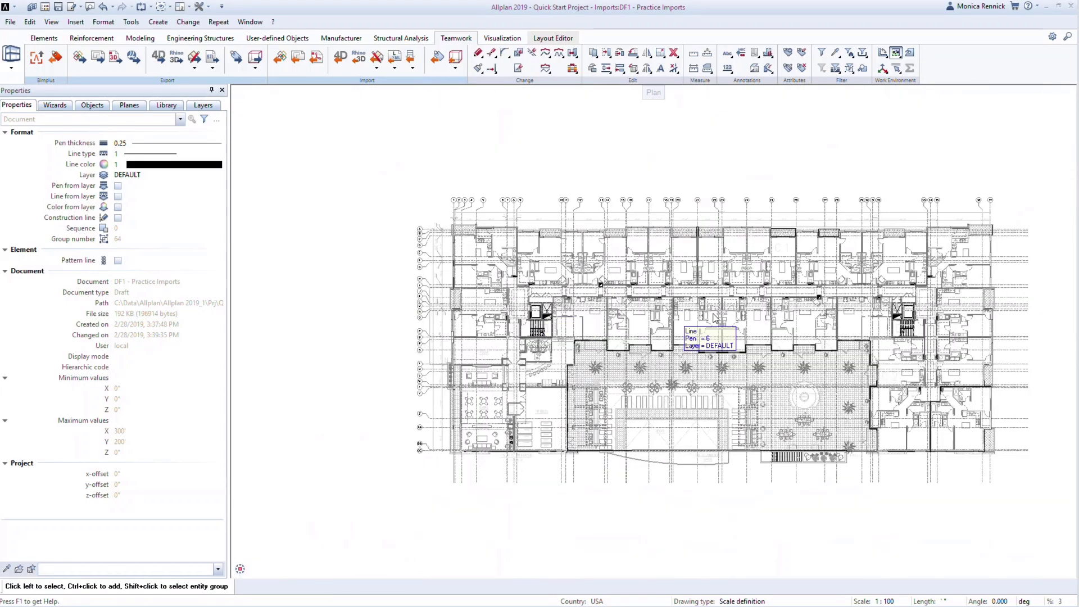
scroll(860, 314, up, 5)
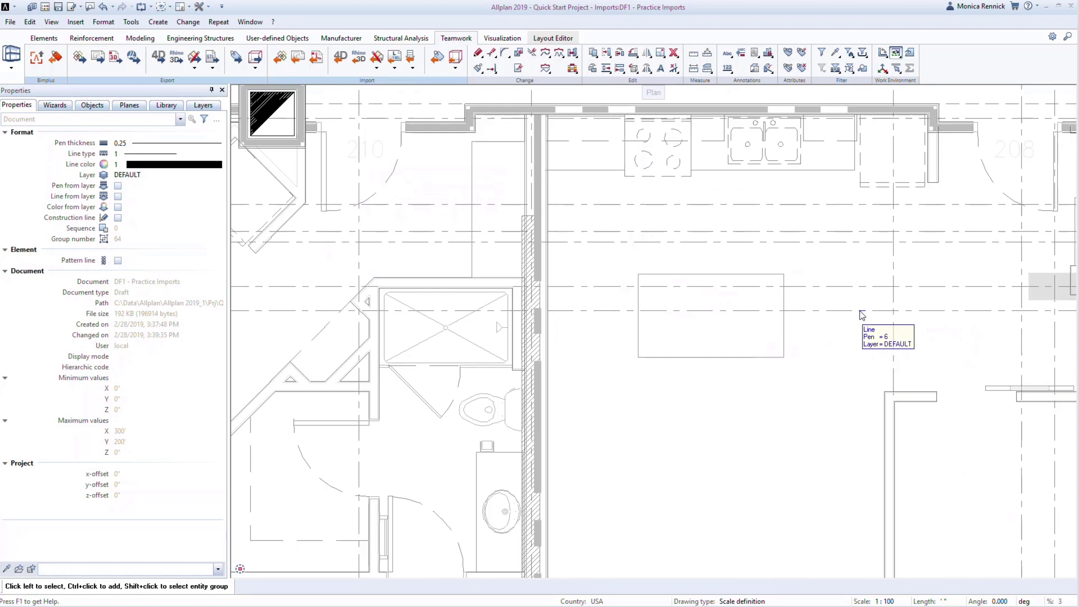
scroll(804, 363, down, 3)
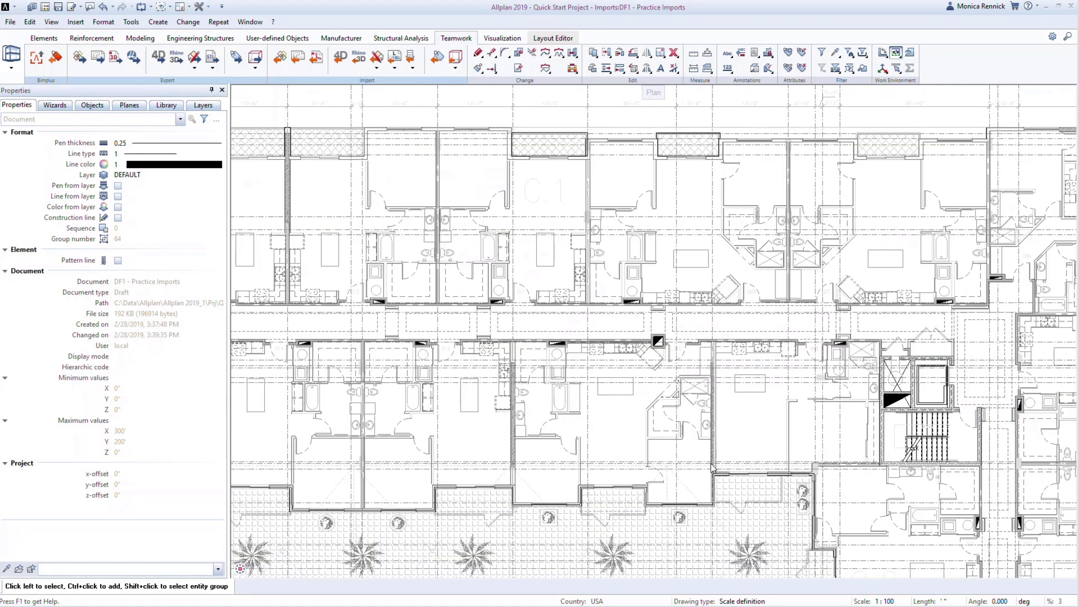
scroll(690, 528, up, 5)
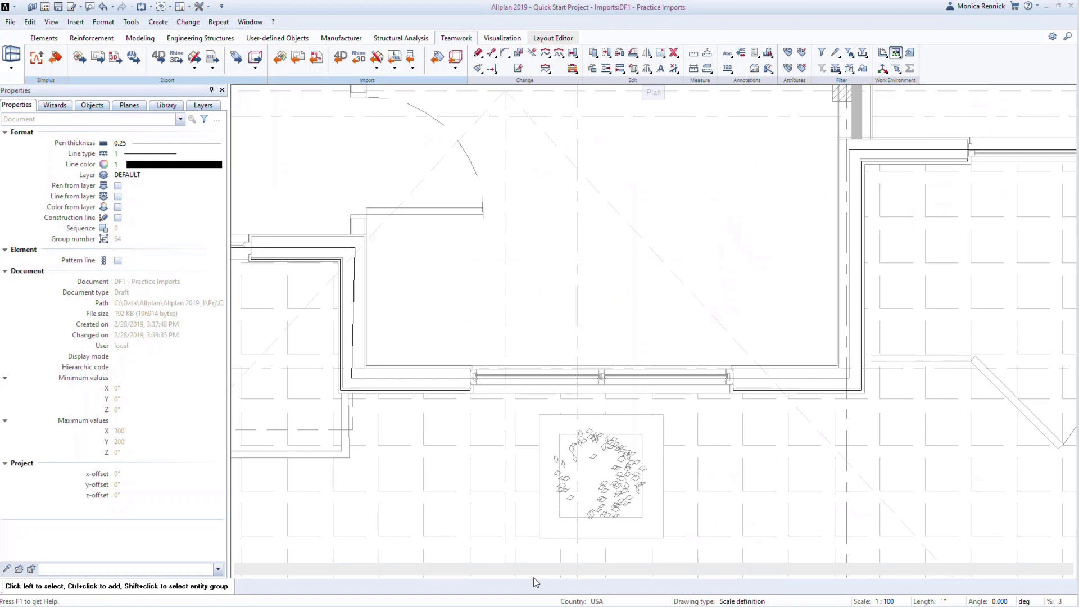
mouse_move(258, 573)
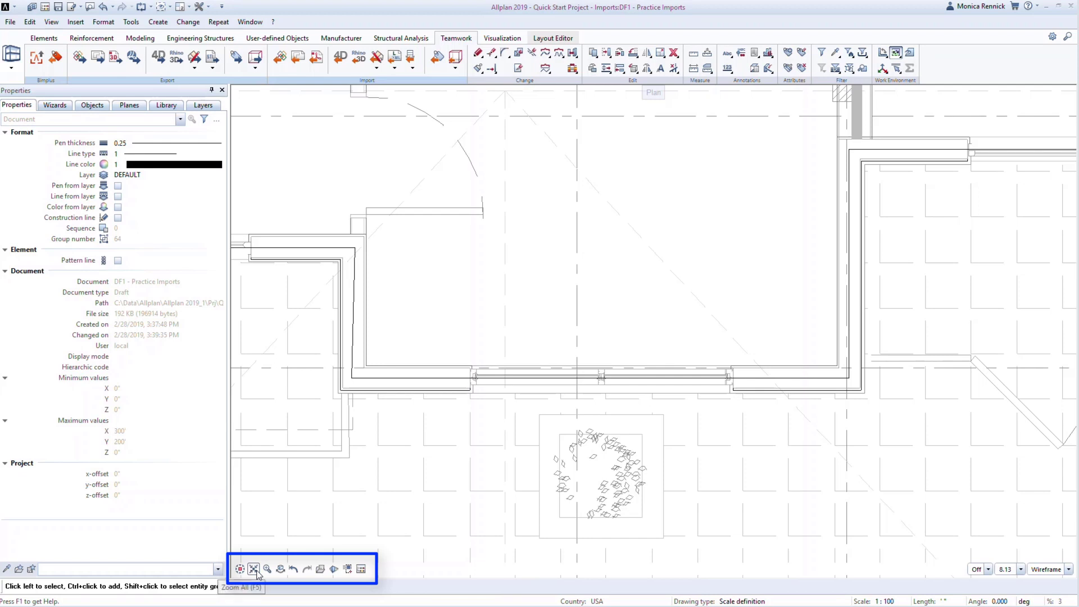
click(256, 571)
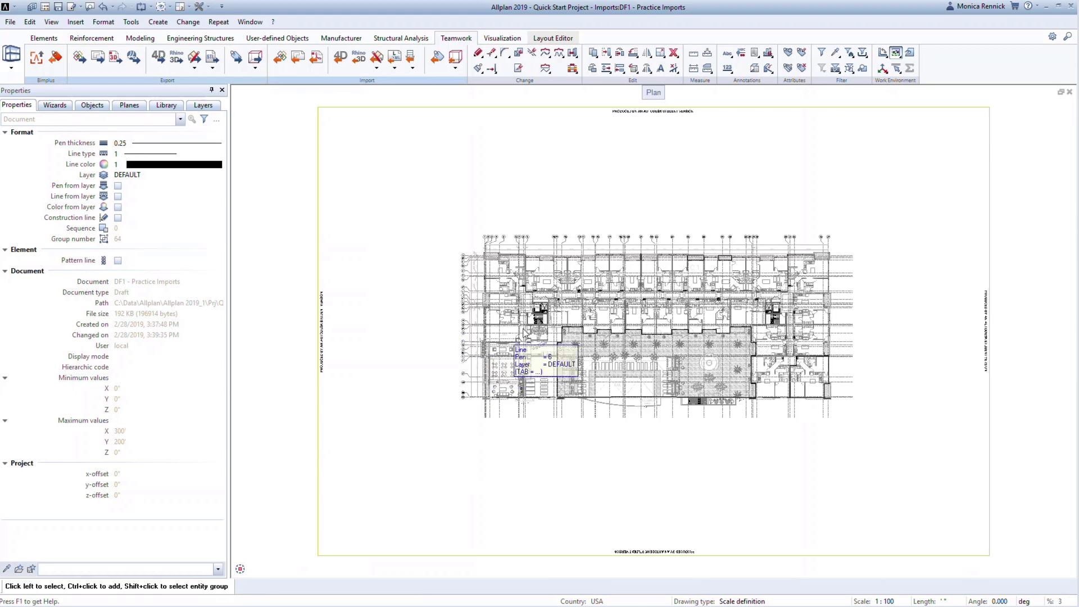
scroll(631, 315, up, 5)
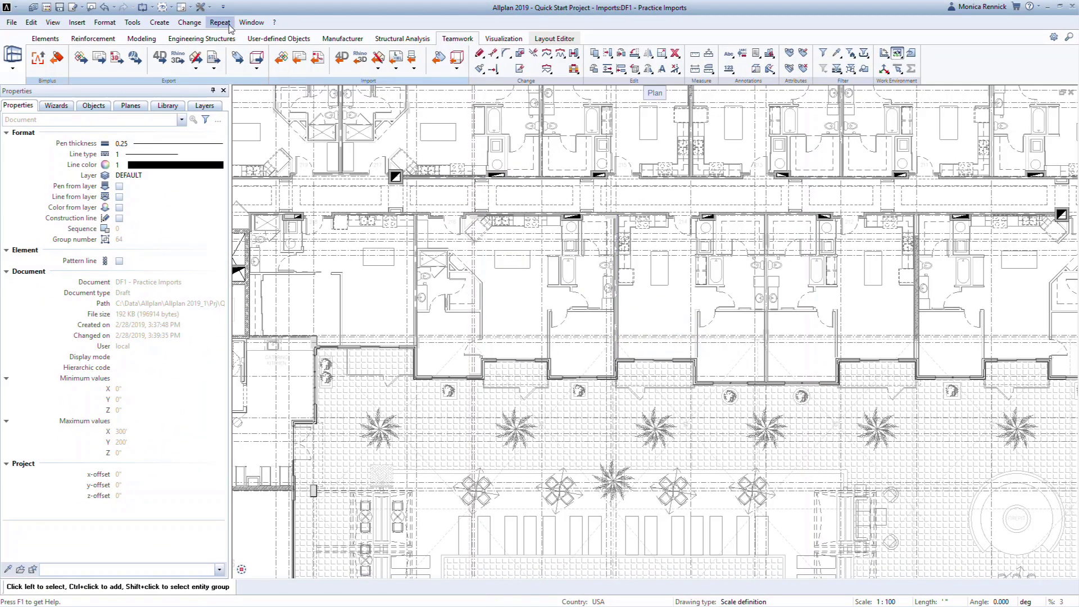
Tick Pen under Select details to be displayed in Options > Desktop environment > Selection.
click(211, 8)
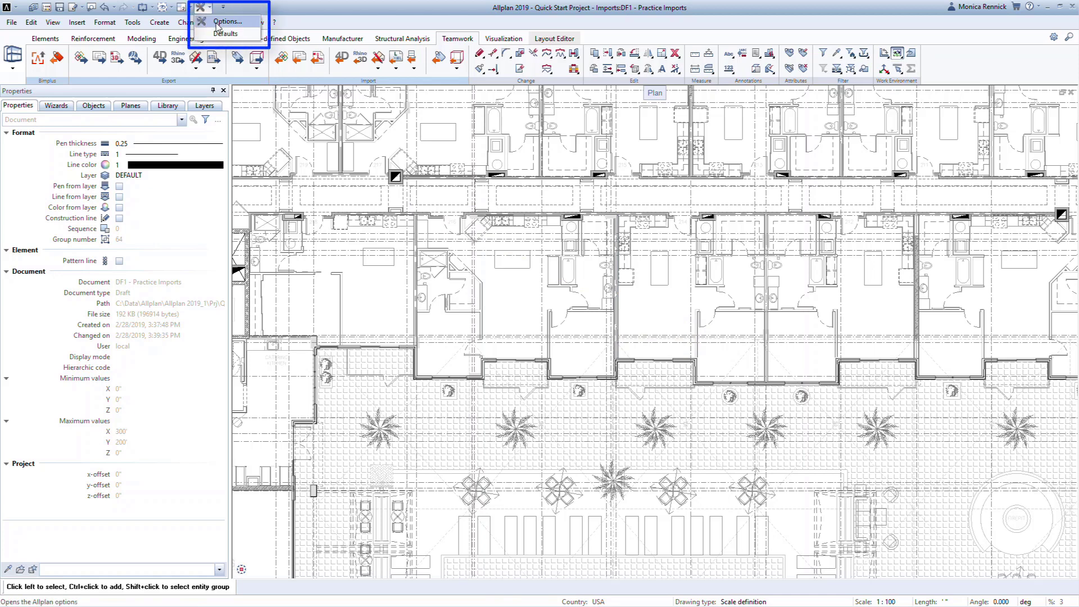
click(218, 27)
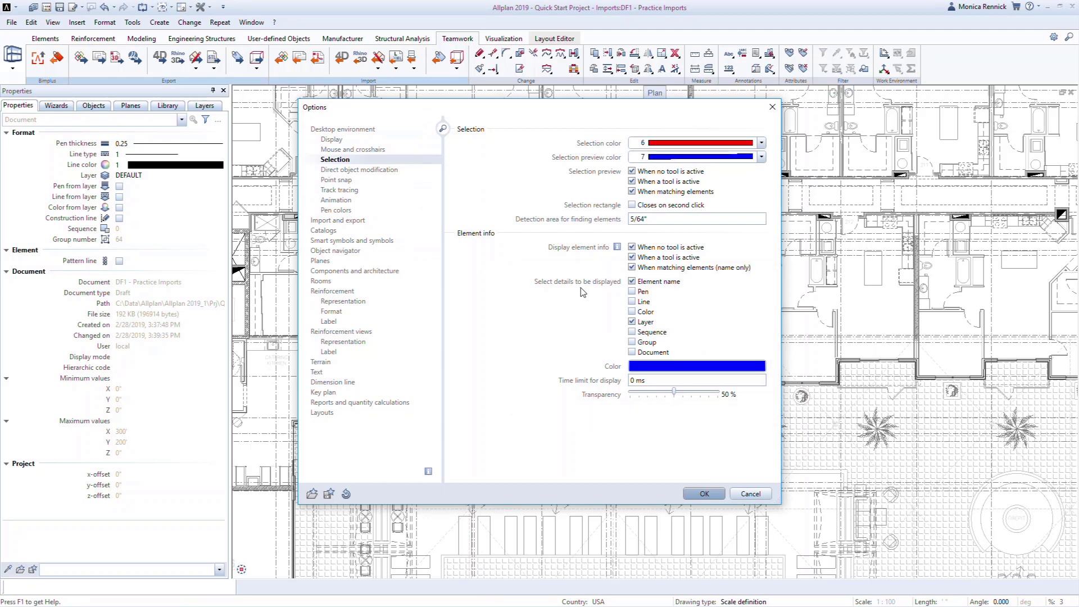
click(632, 291)
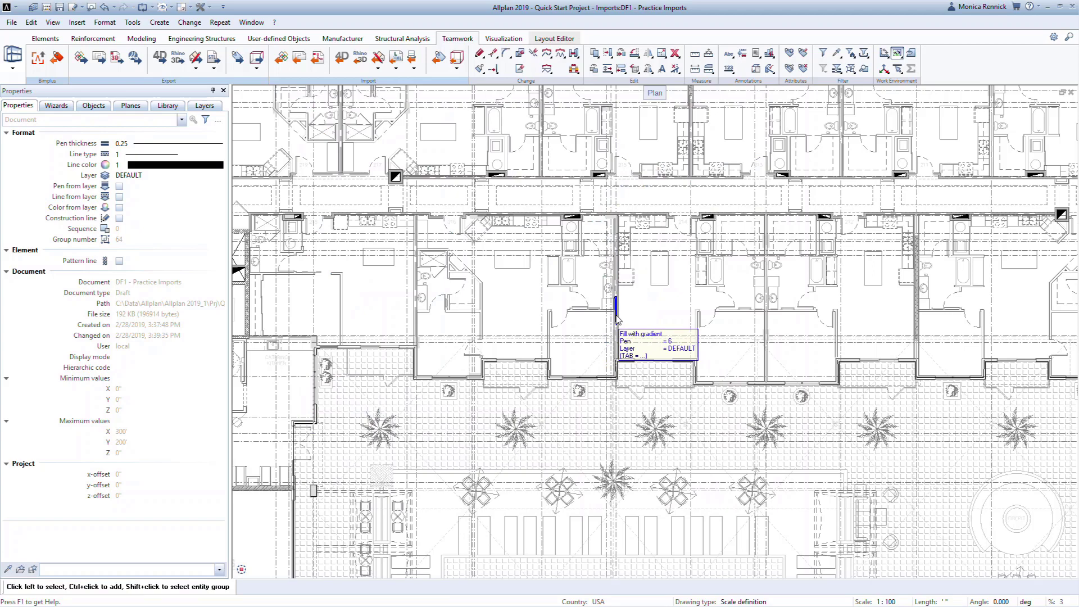
Open the Quick Start Project folder in File Explorer and browse into QuickStart Documents.
scroll(617, 319, down, 5)
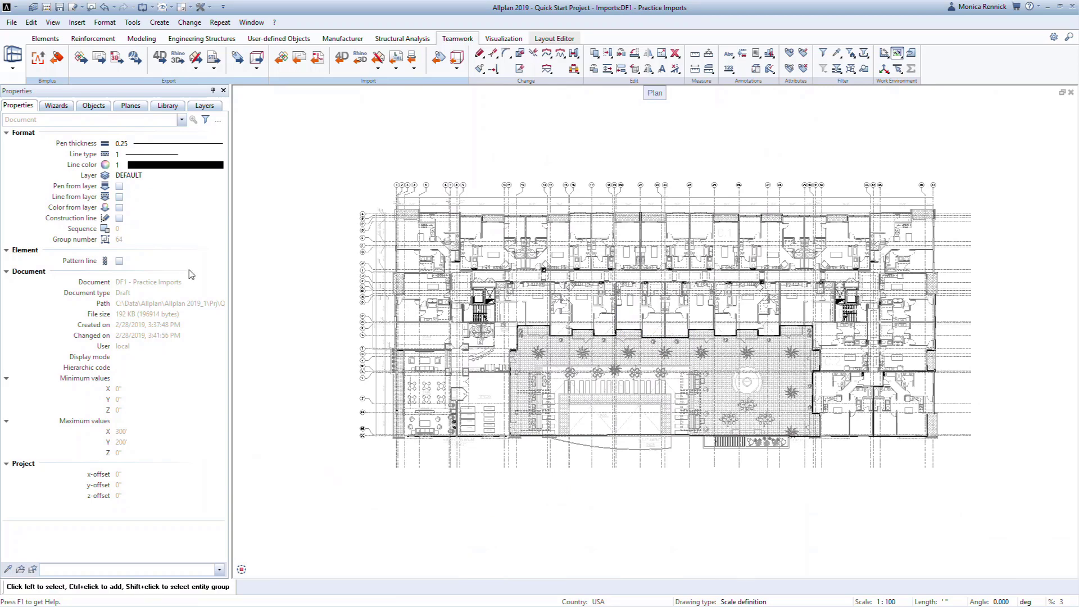
click(33, 11)
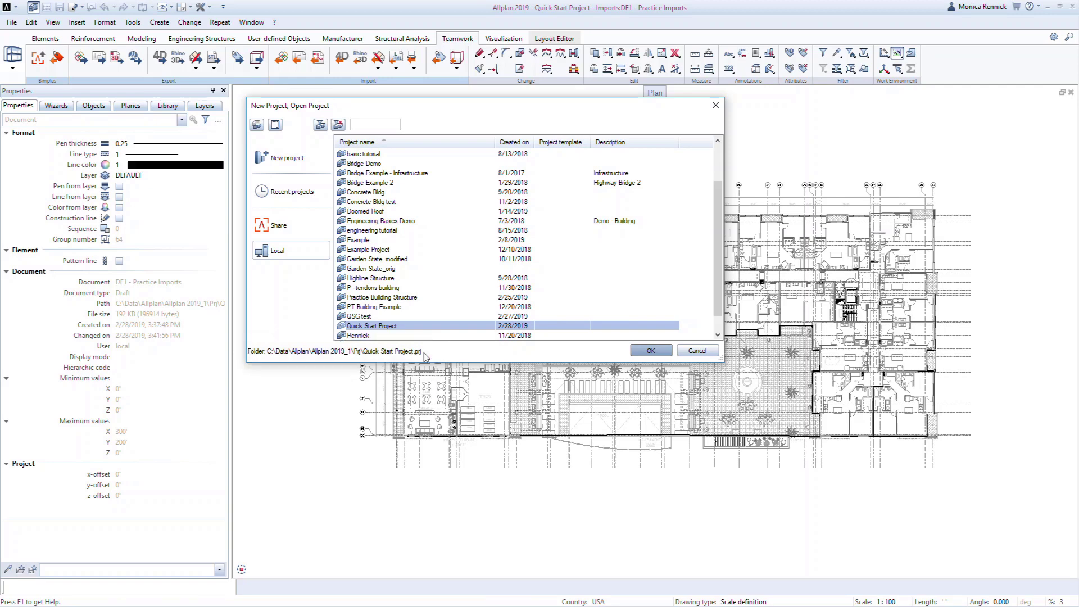
right_click(425, 356)
click(440, 374)
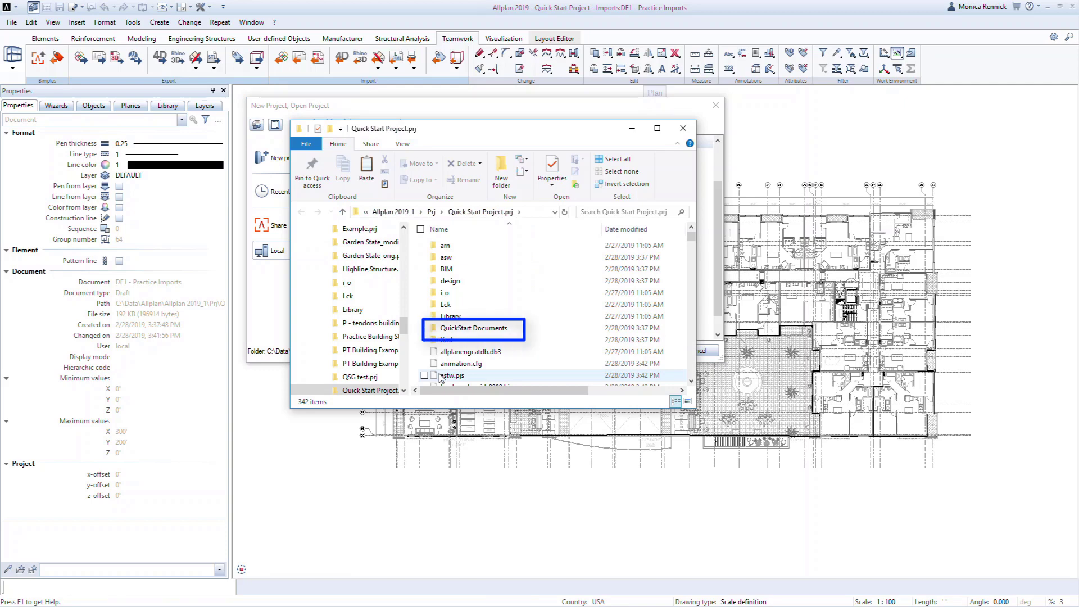
double_click(484, 329)
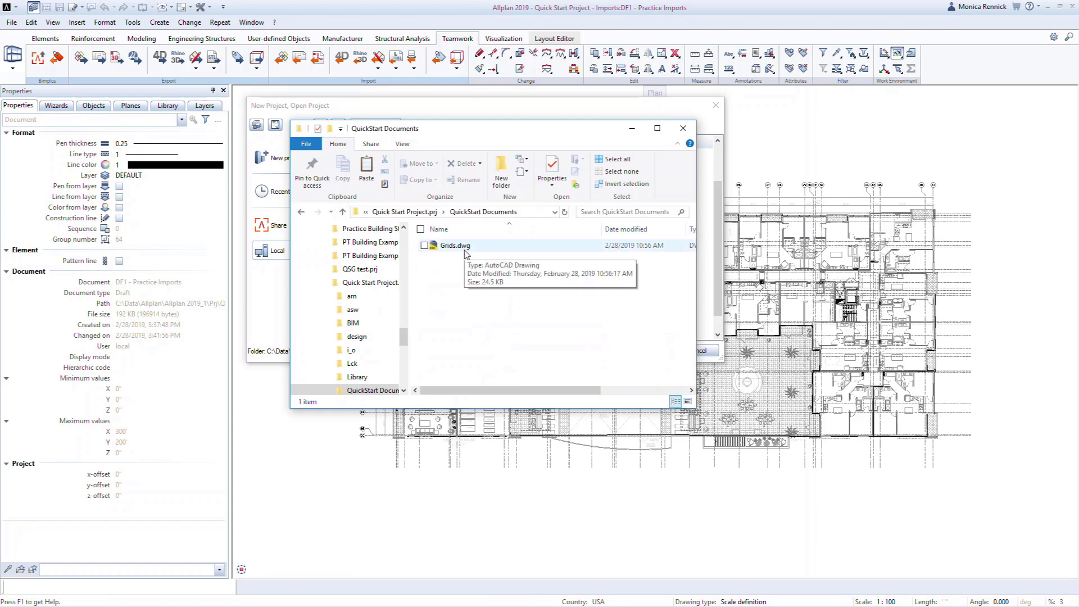
click(552, 114)
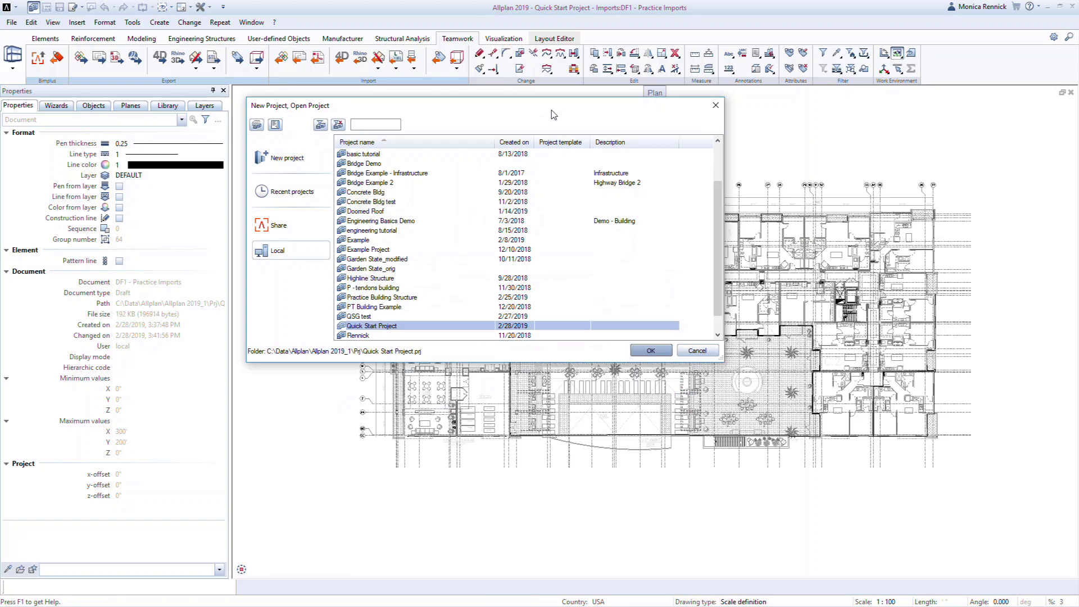
Cancel the project list and open drawing file 2 Imported Gridlines from the building structure.
click(699, 350)
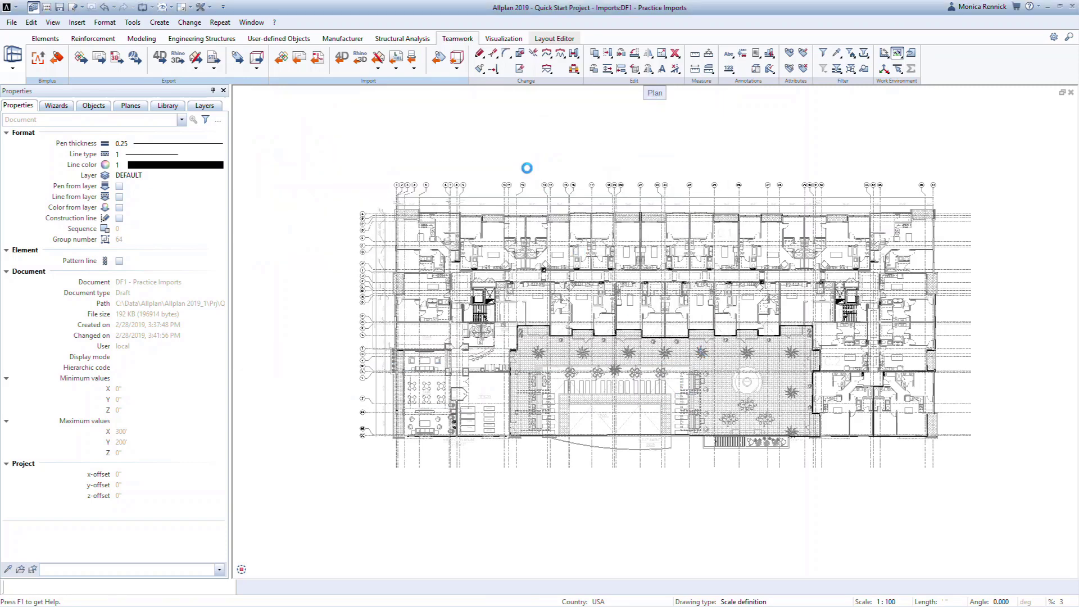
key(F2)
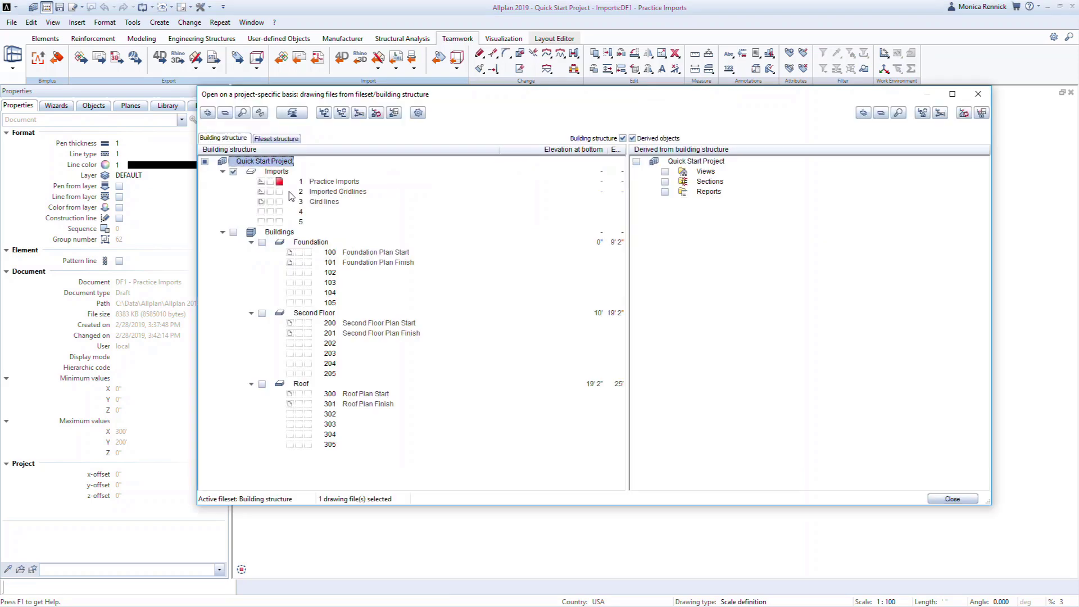
double_click(353, 193)
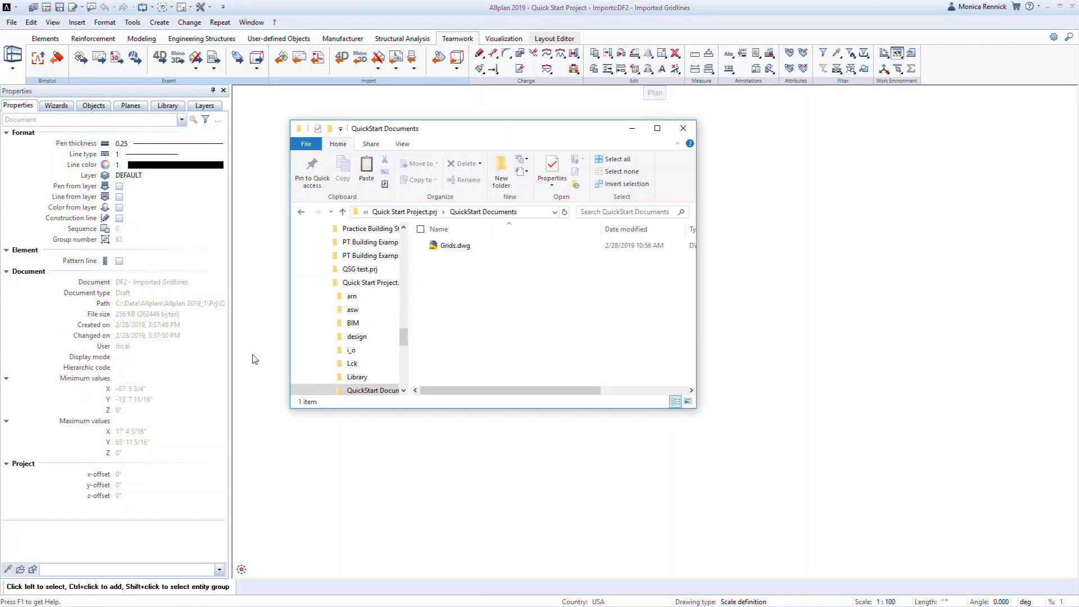
Drag Grids.dwg into Imported Gridlines and zoom to fit gridlines A–D and 1–5.
click(450, 247)
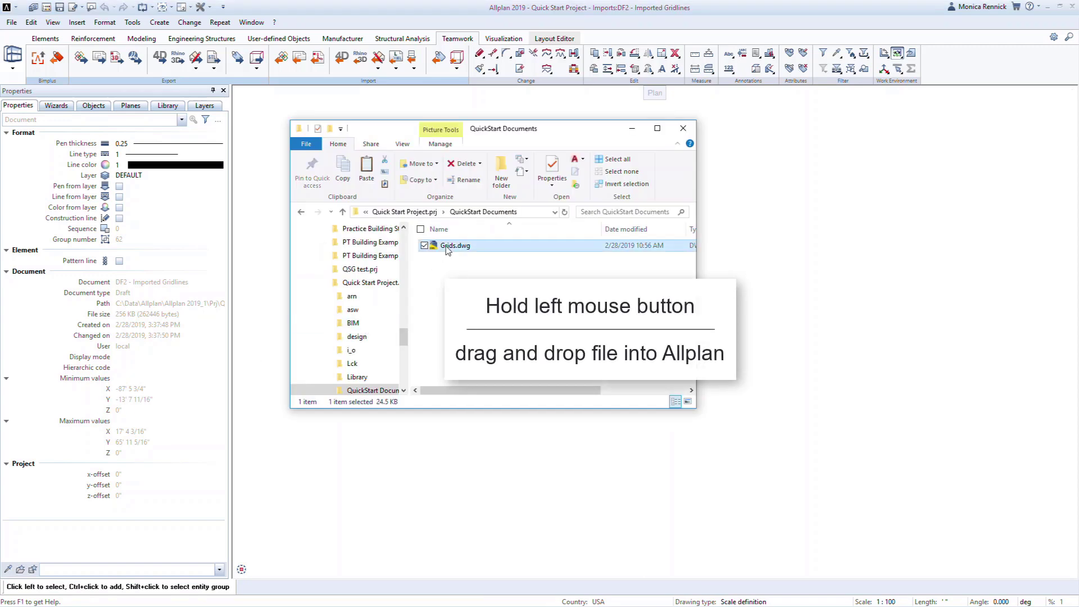
drag(450, 249, 759, 251)
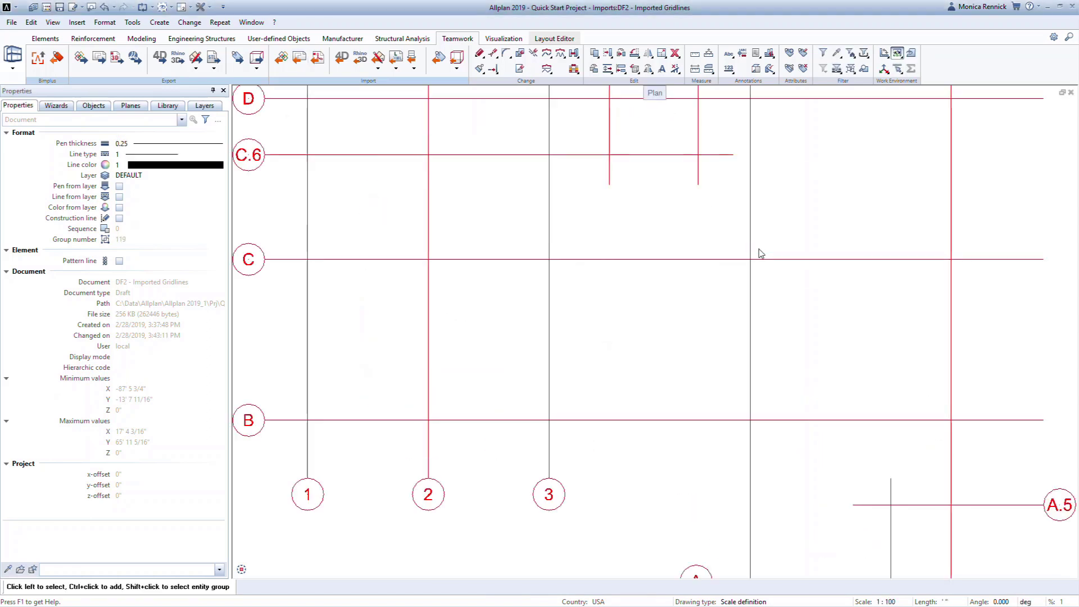
middle_click(684, 312)
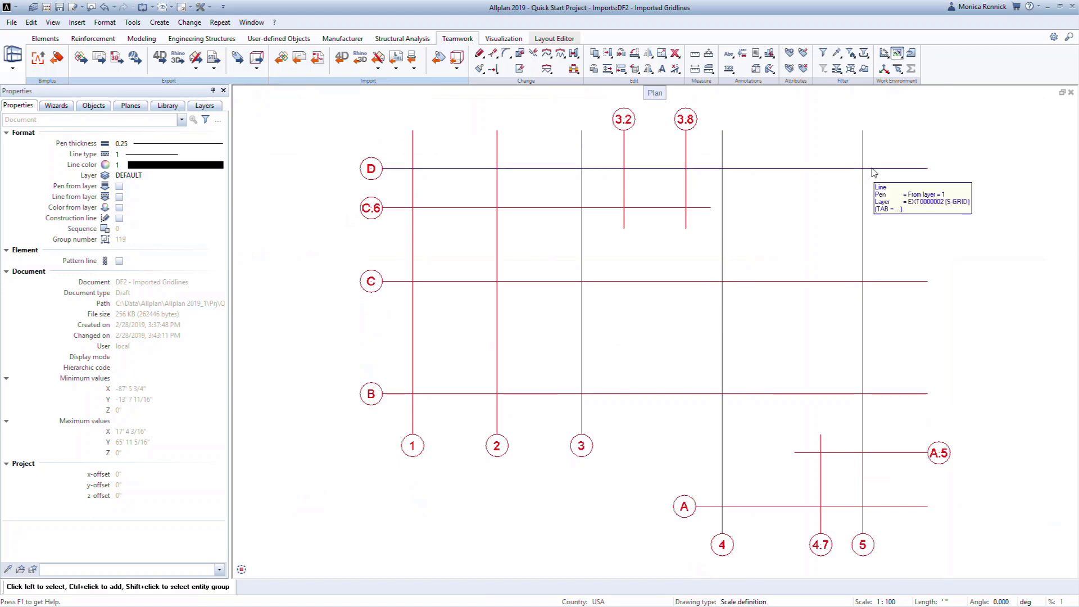
Select all gridlines, including A.5, 4.7 and A, and set their line type to 5 (dash-dot).
drag(876, 157, 410, 419)
ctrl+click(832, 452)
ctrl+click(821, 436)
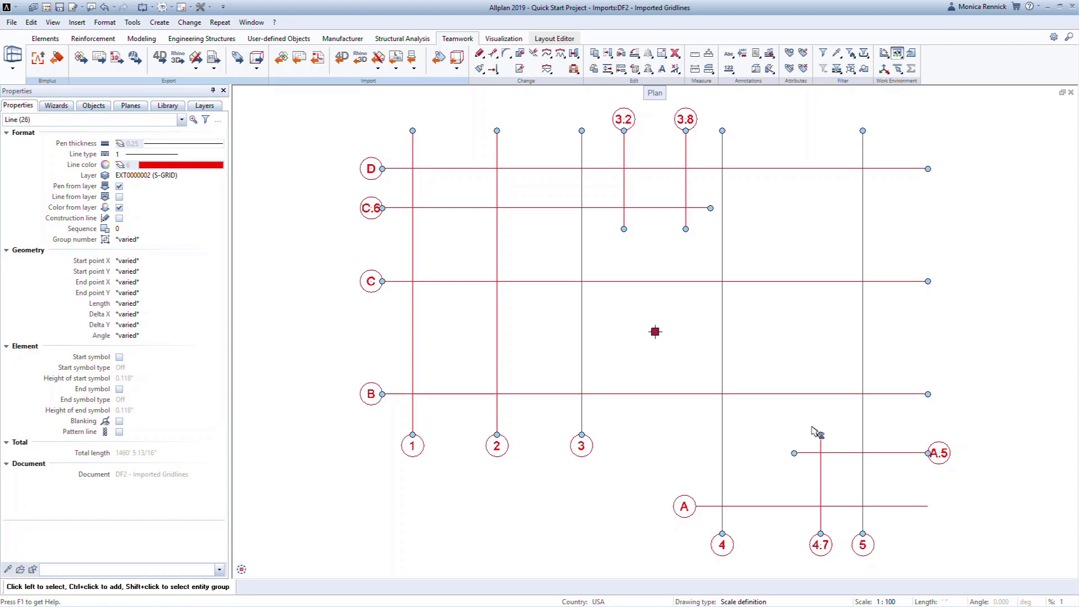
ctrl+click(788, 507)
click(207, 156)
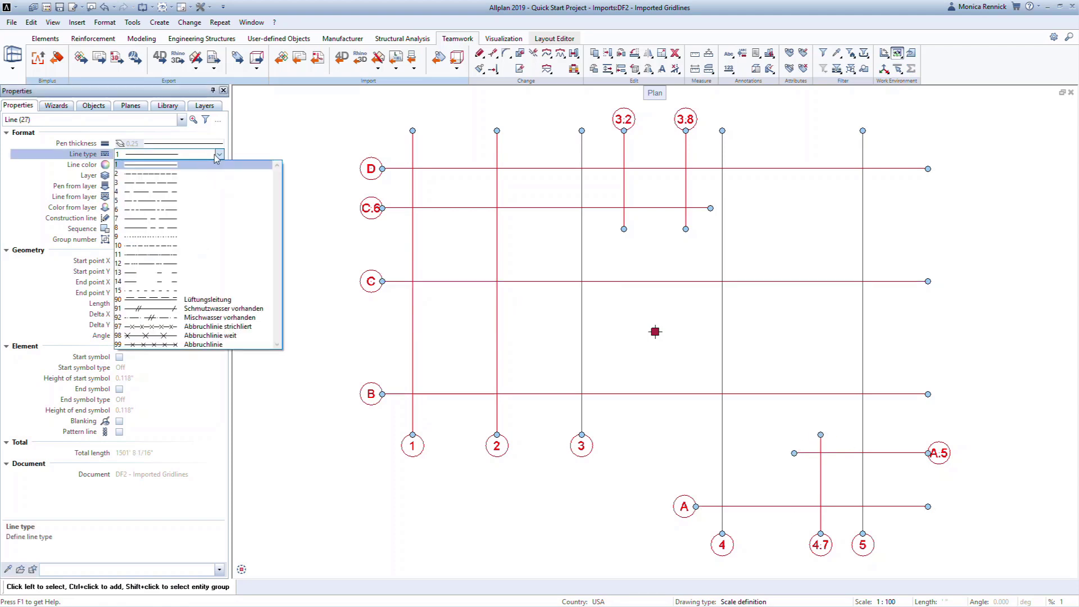
click(192, 201)
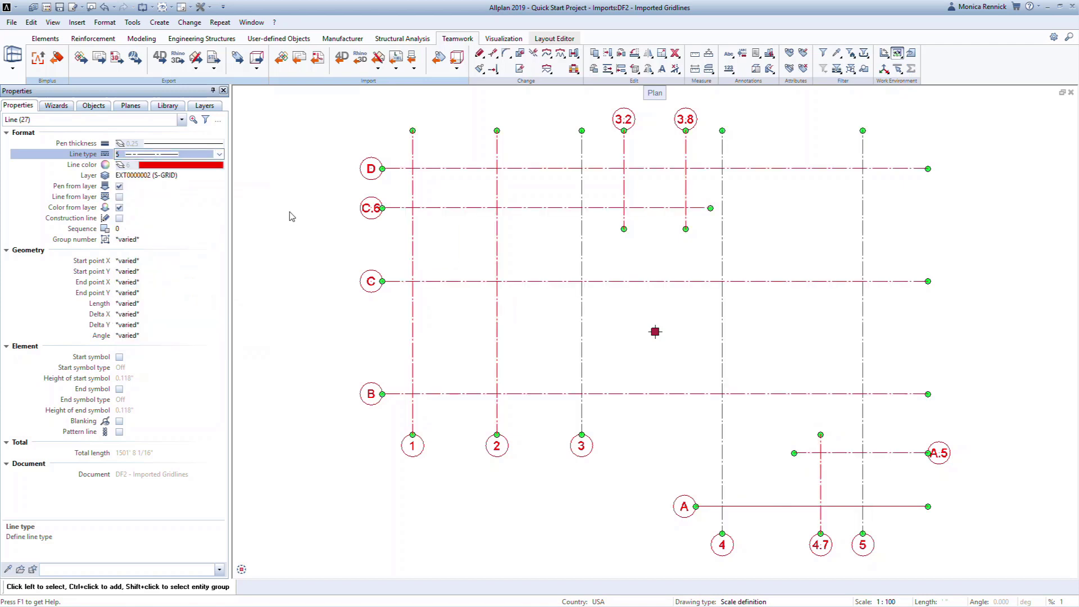
key(Escape)
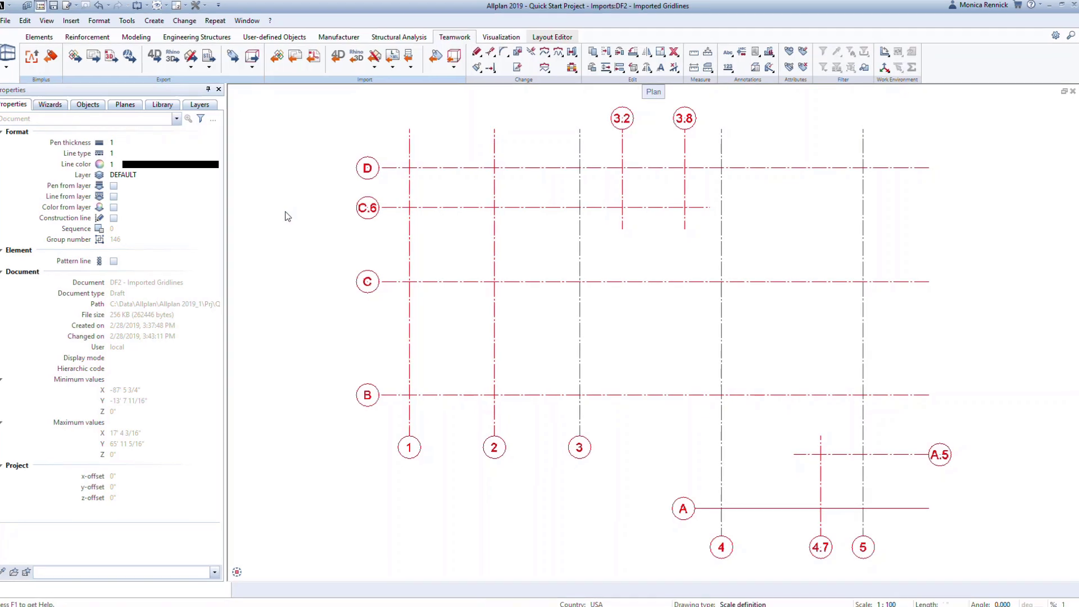
Set drawing file 2 Imported Gridlines to reference mode and make 100 Foundation Plan Start active.
key(F2)
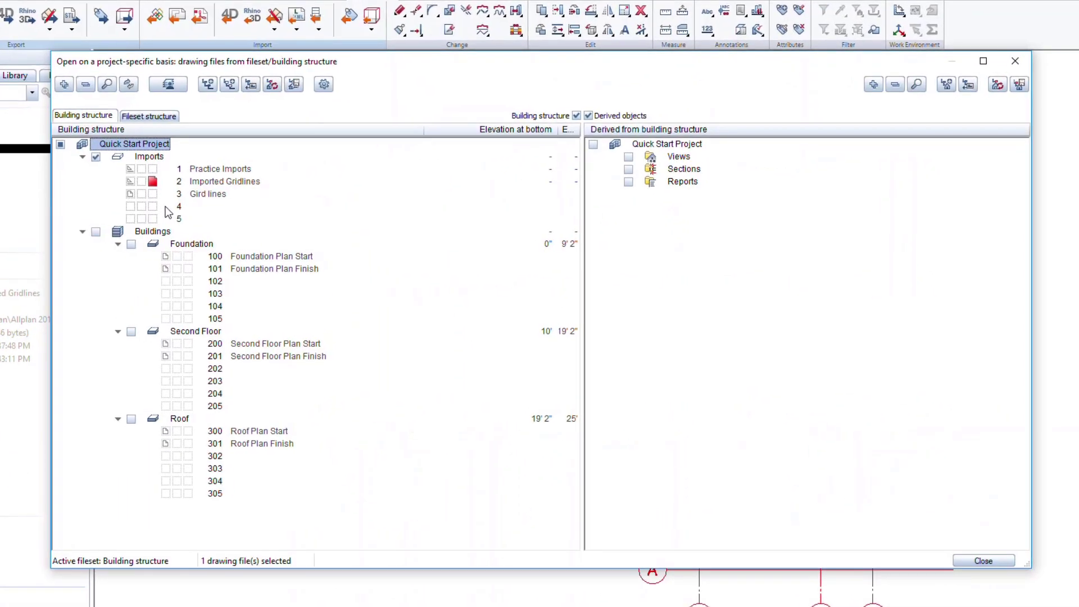
click(131, 182)
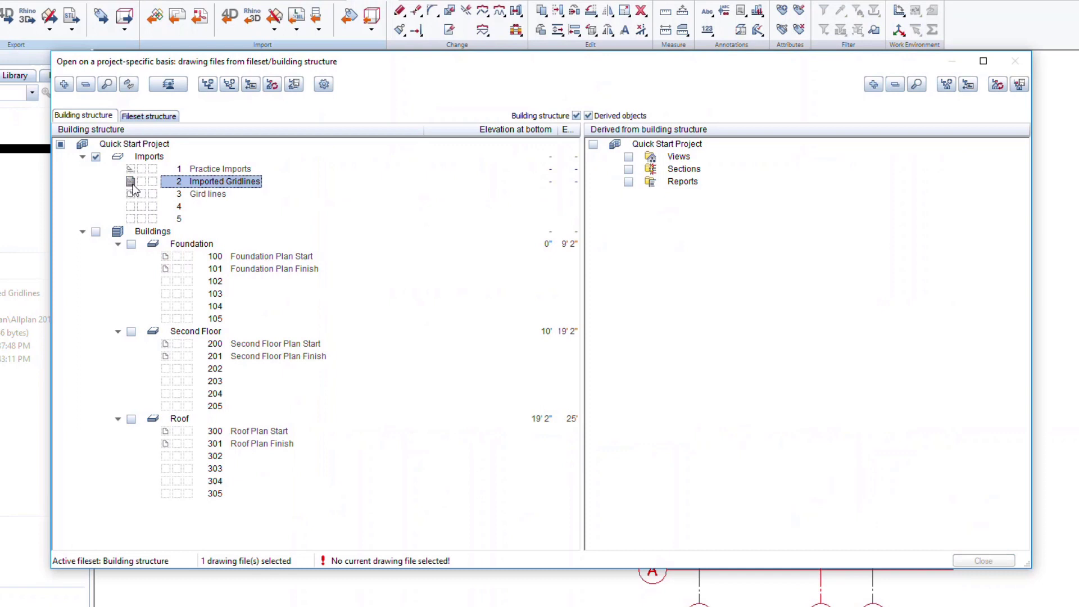
click(188, 257)
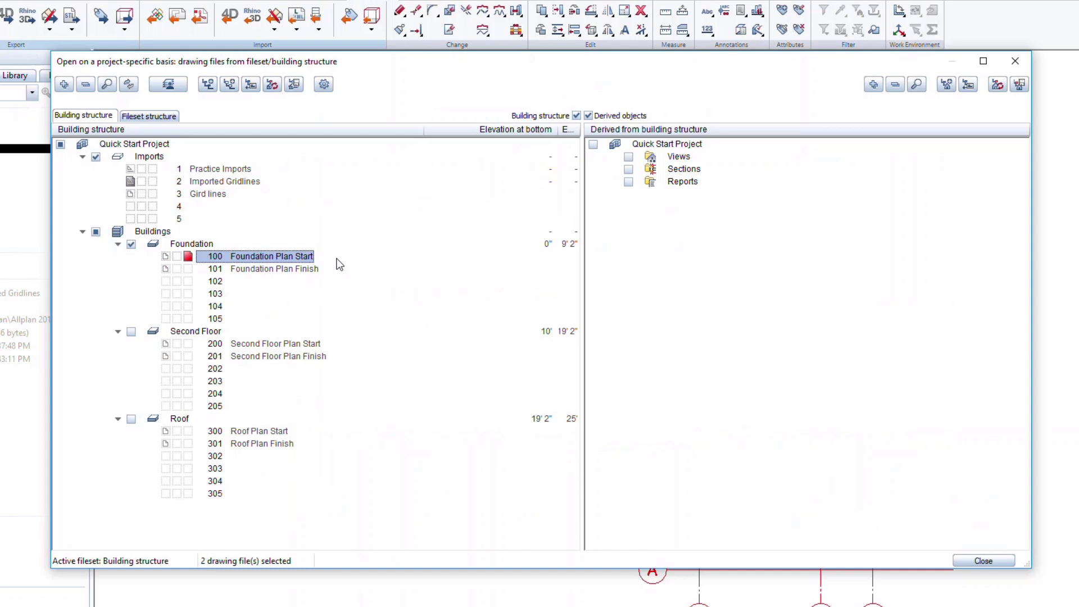
key(Return)
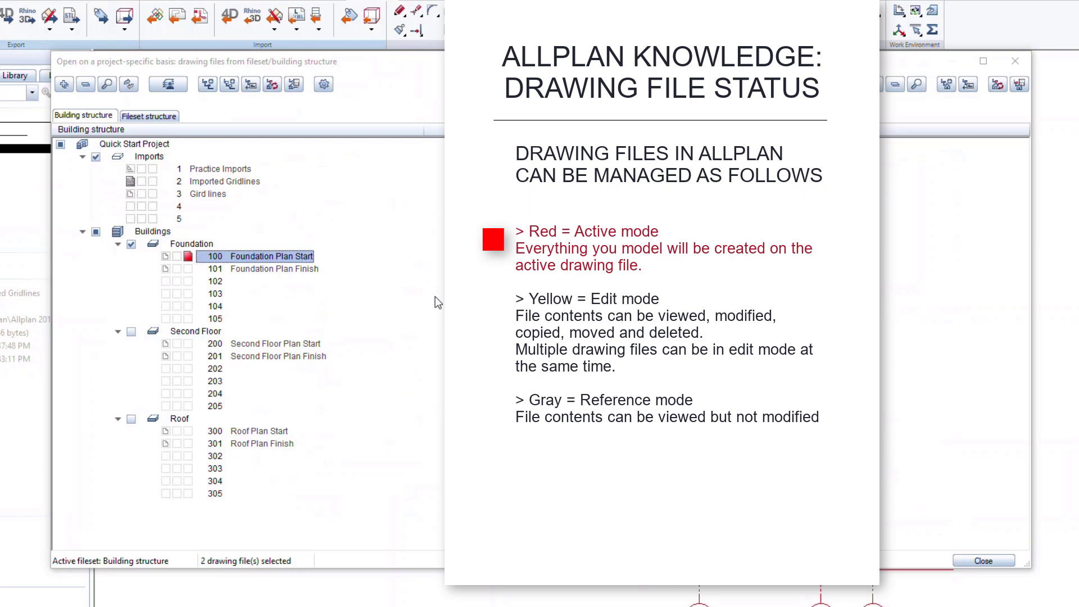
click(177, 268)
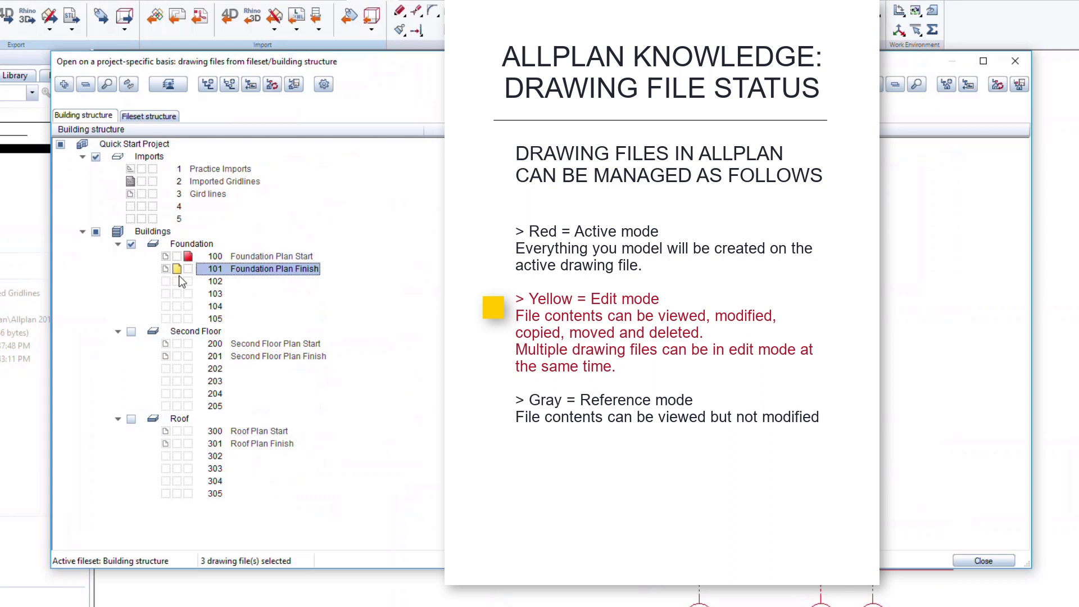
click(180, 282)
click(178, 294)
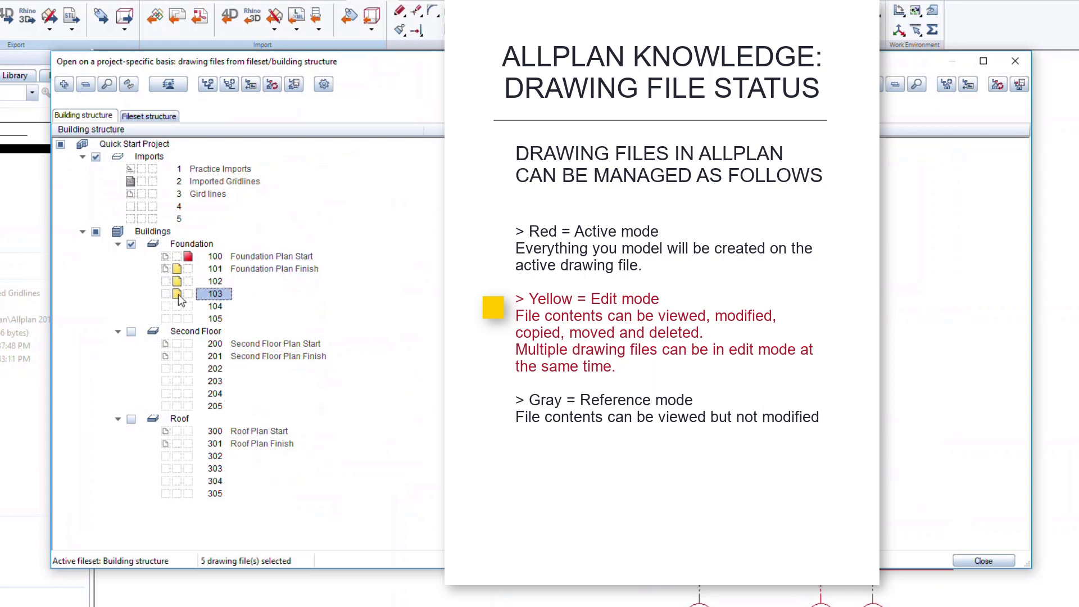
click(176, 305)
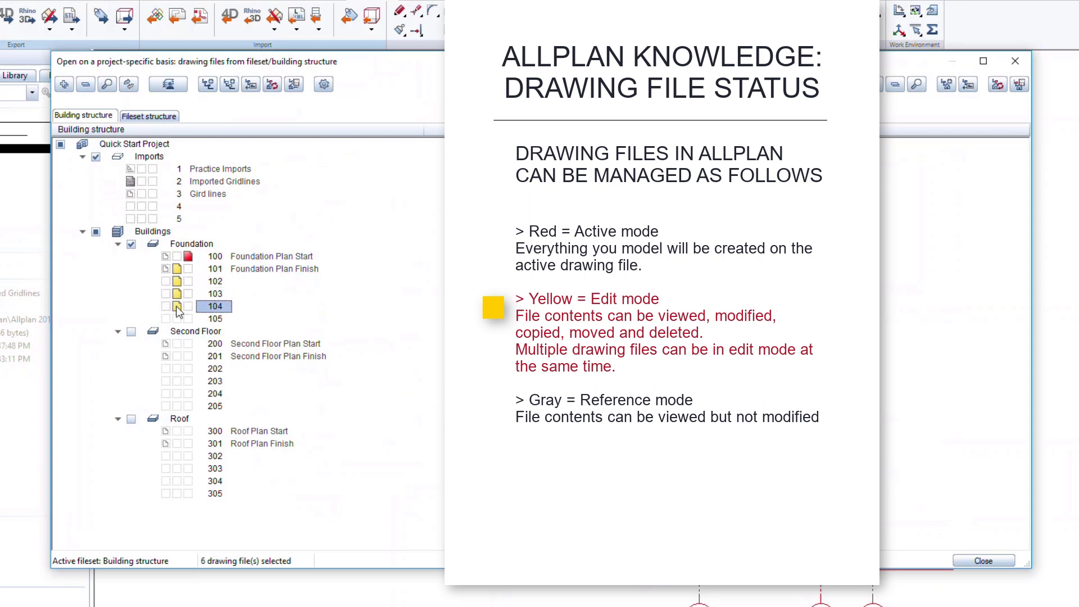
click(178, 306)
click(178, 294)
click(178, 281)
click(178, 269)
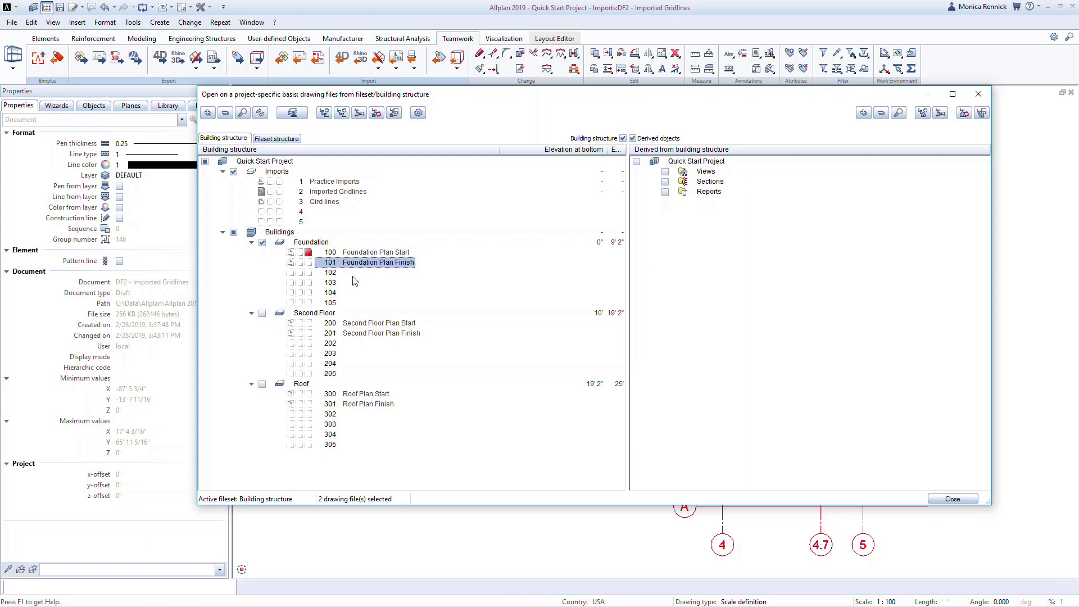
Close the building-structure dialog, leaving Foundation Plan Start active and the imported gridlines greyed as reference.
click(946, 500)
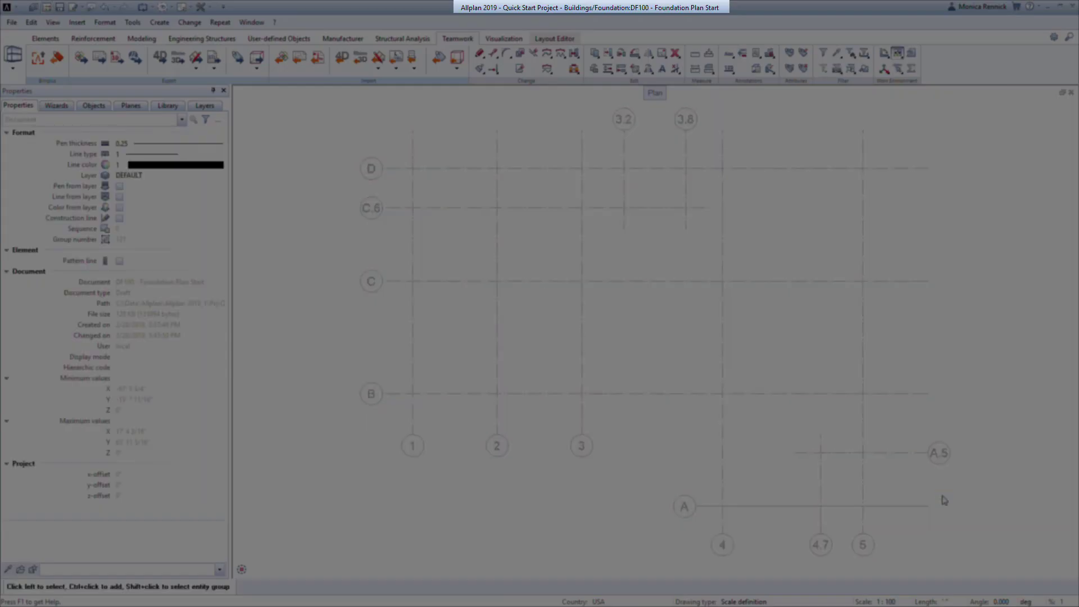